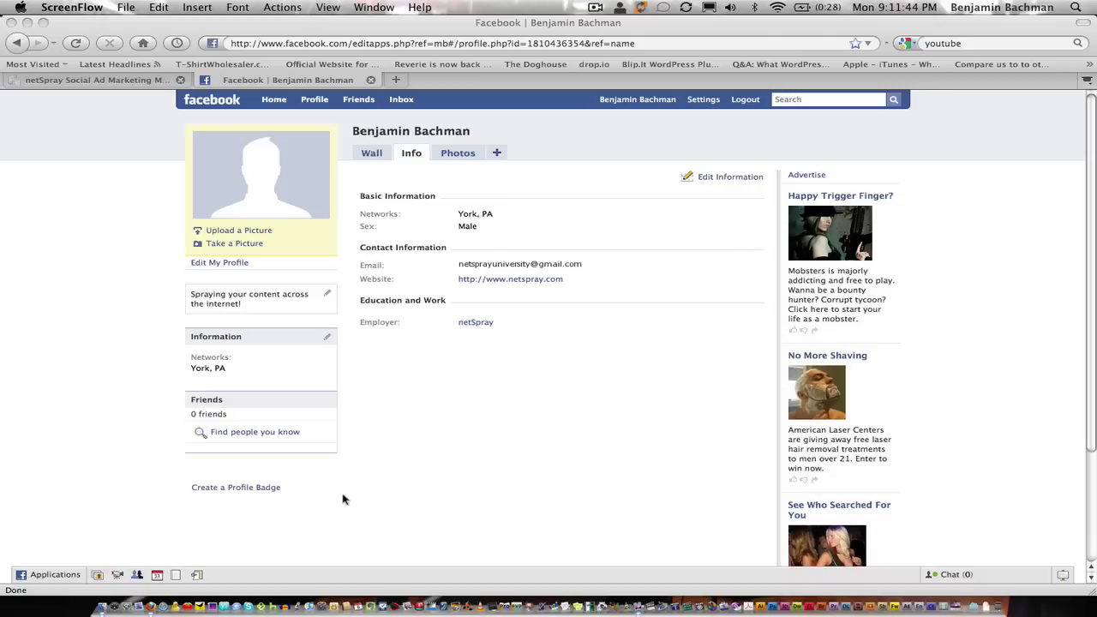
# Search Facebook for "custom html box" and open the Custom Profile Box application's page
pyautogui.click(810, 100)
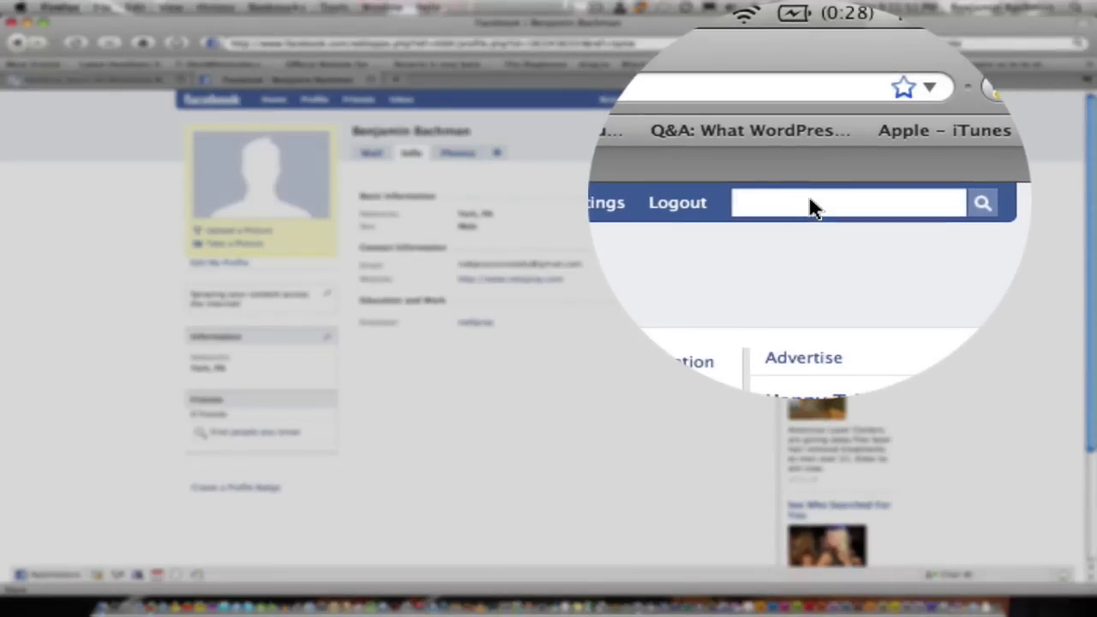
pyautogui.write('custom ')
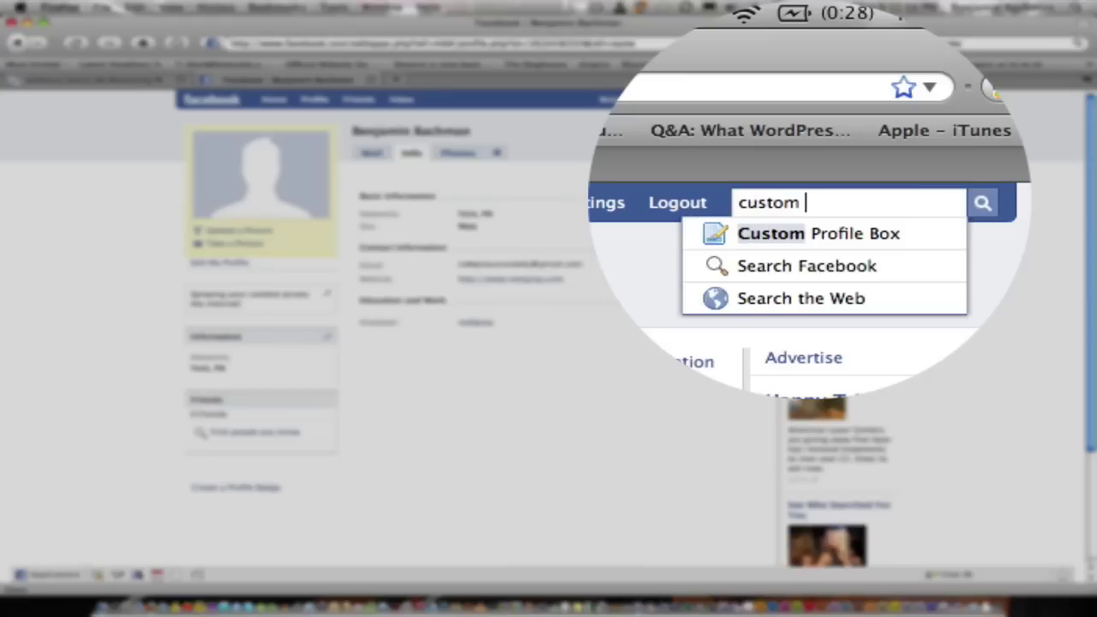
pyautogui.write('html box')
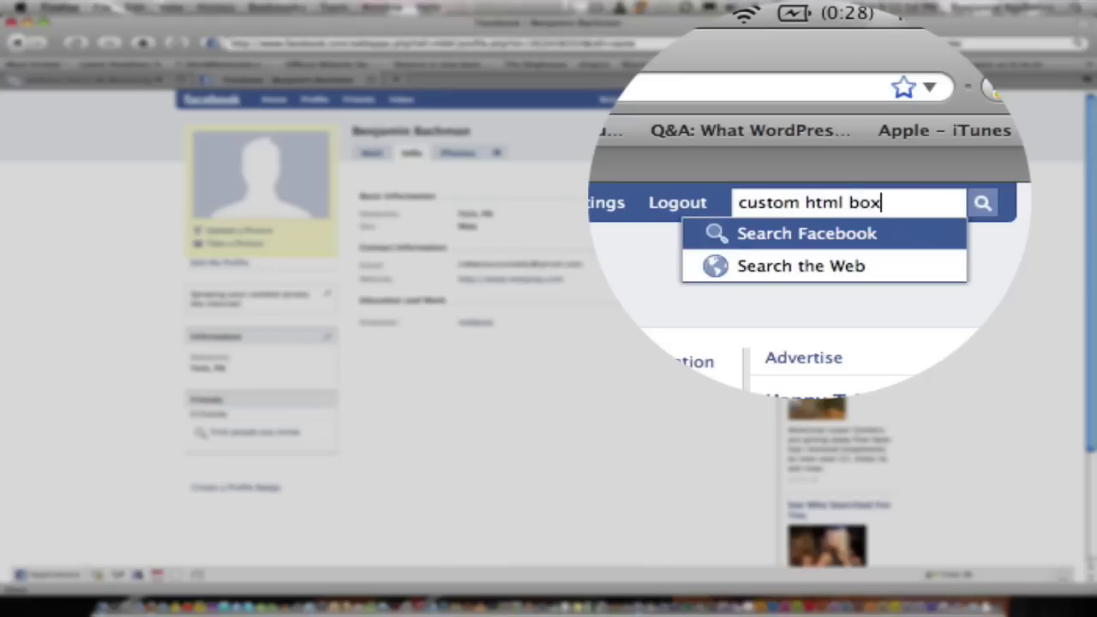
pyautogui.press('Return')
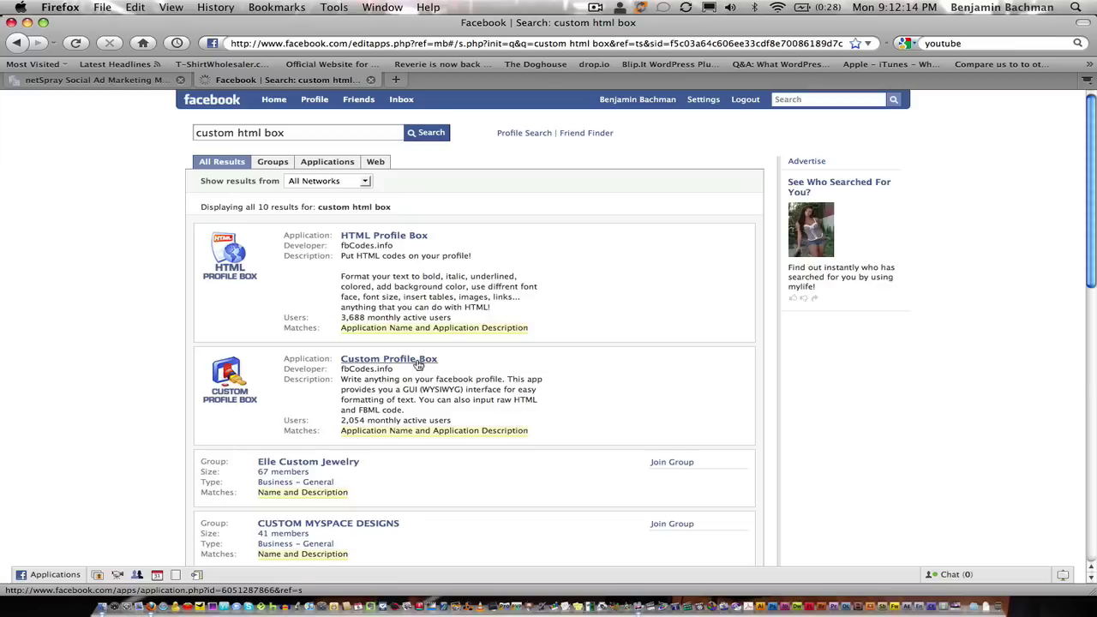
pyautogui.click(418, 360)
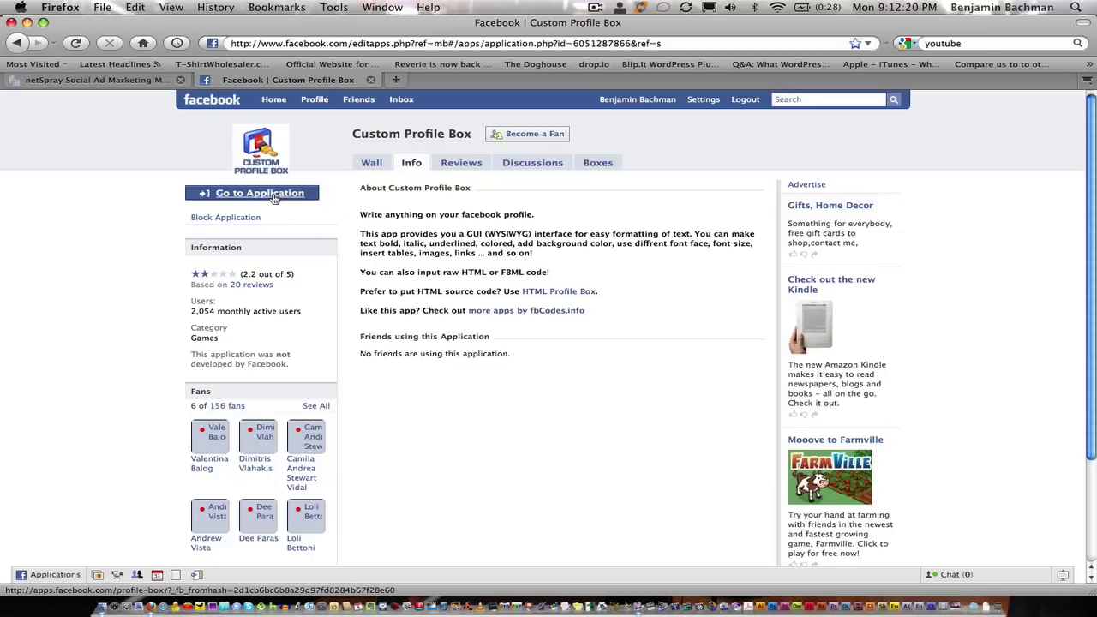
# Launch the Custom Profile Box application with access allowed, and switch its editor to HTML source view
pyautogui.click(274, 197)
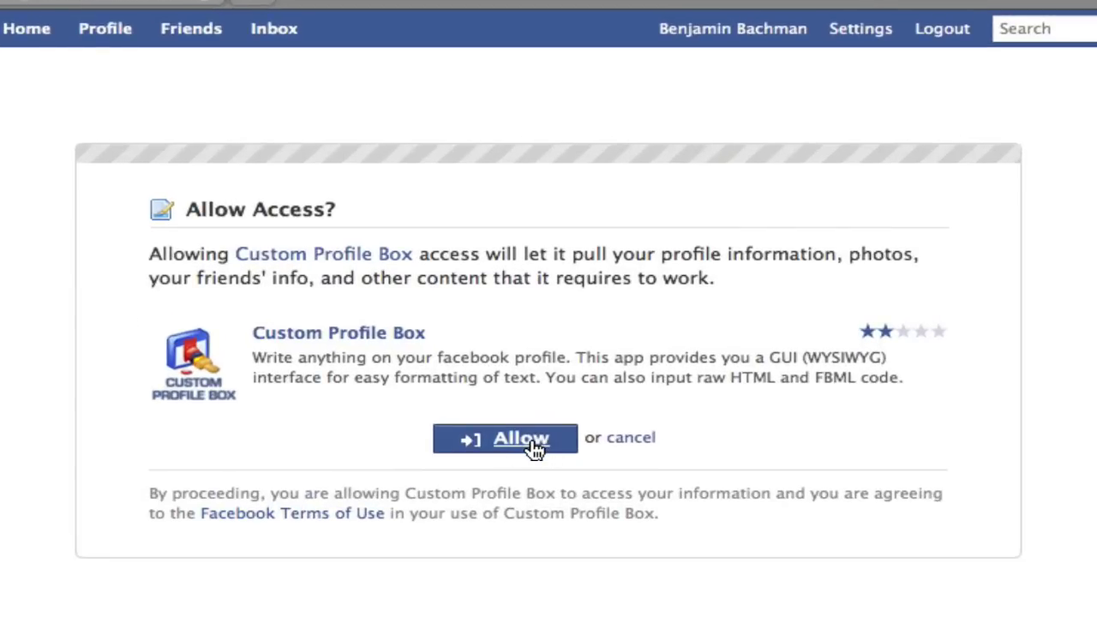
pyautogui.click(533, 447)
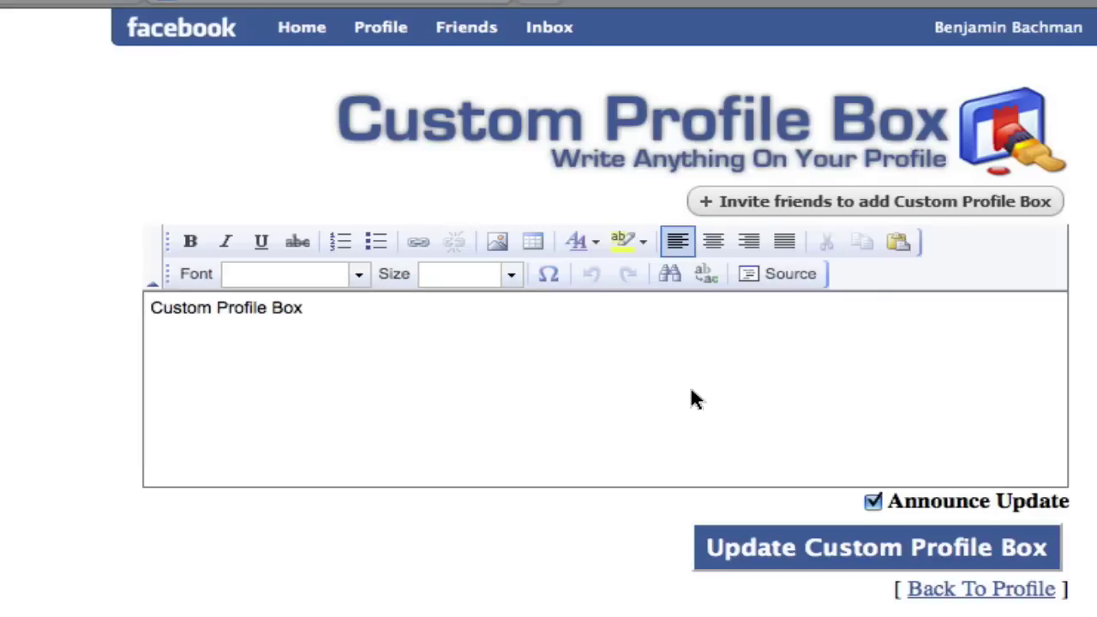
pyautogui.click(776, 272)
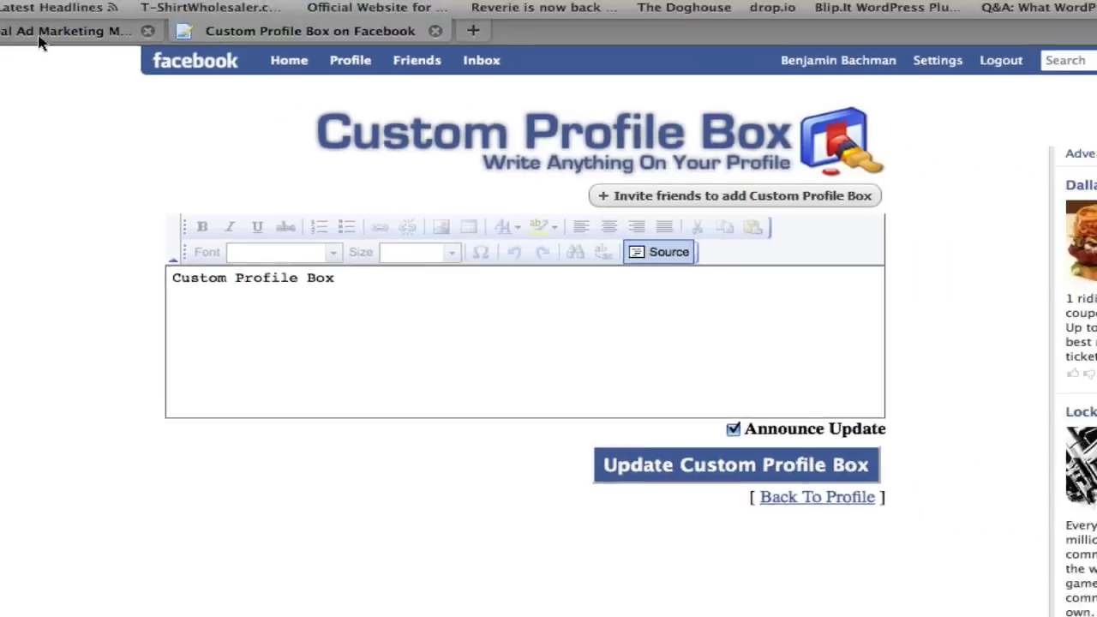
# On the netSpray site, open the HDMI 1.3a Cat. 2 Certified Video Cable listing from the Buy section and choose to sell it
pyautogui.click(39, 43)
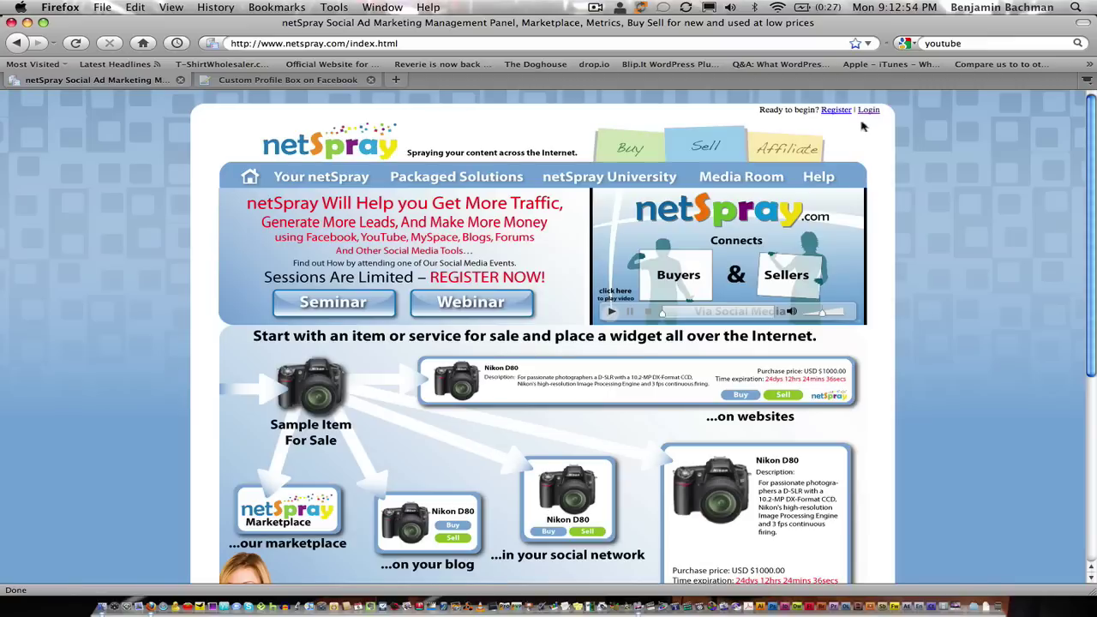
pyautogui.click(637, 152)
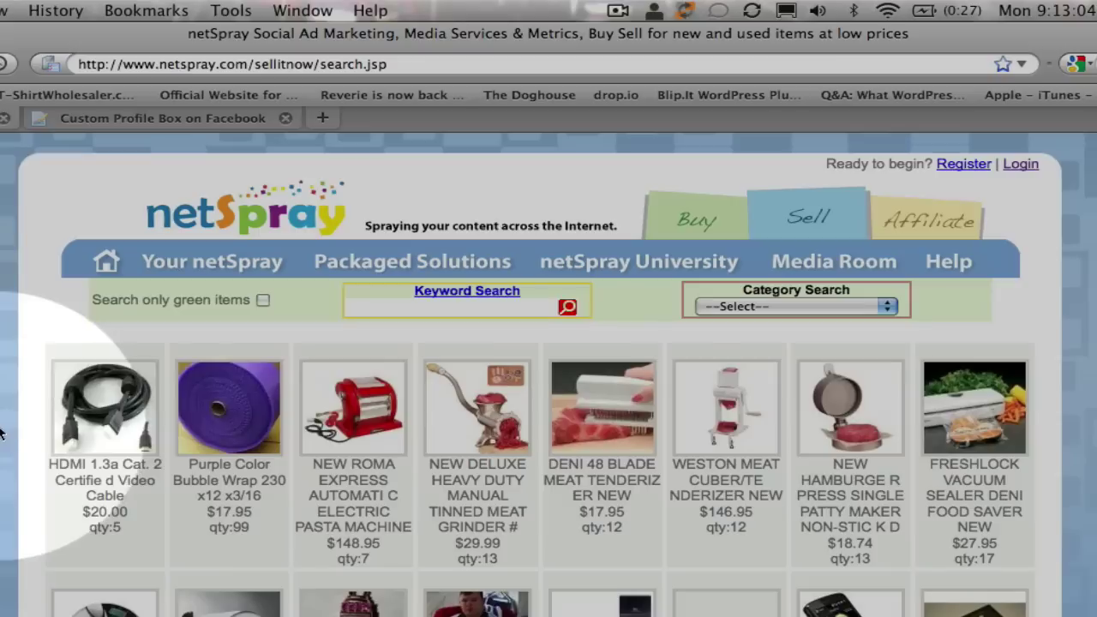
pyautogui.click(97, 424)
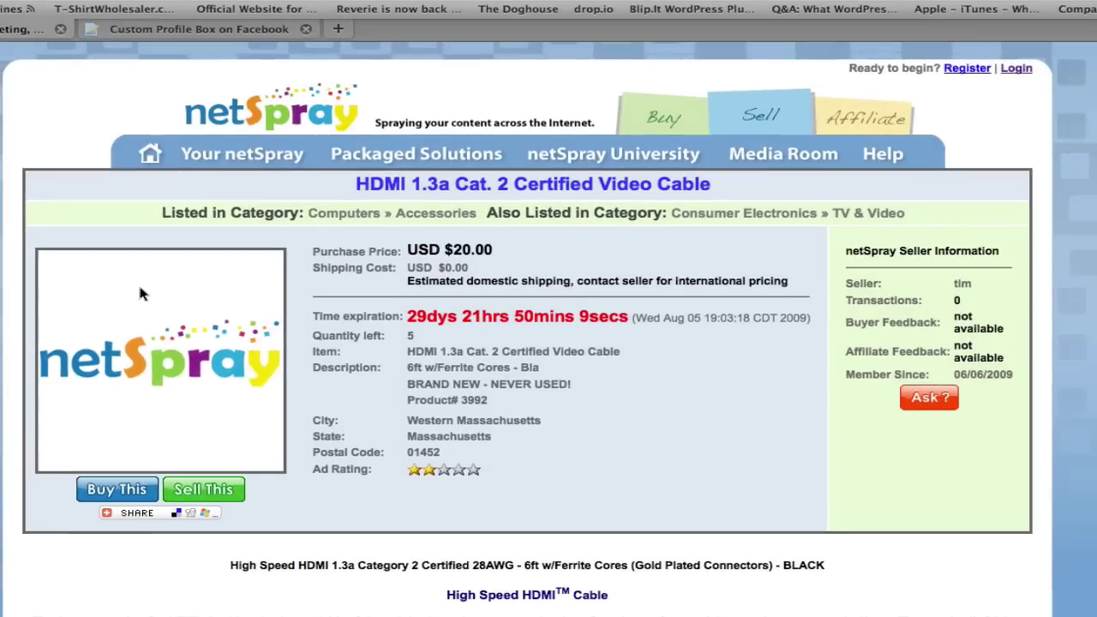
pyautogui.scroll(-4, 144, 286)
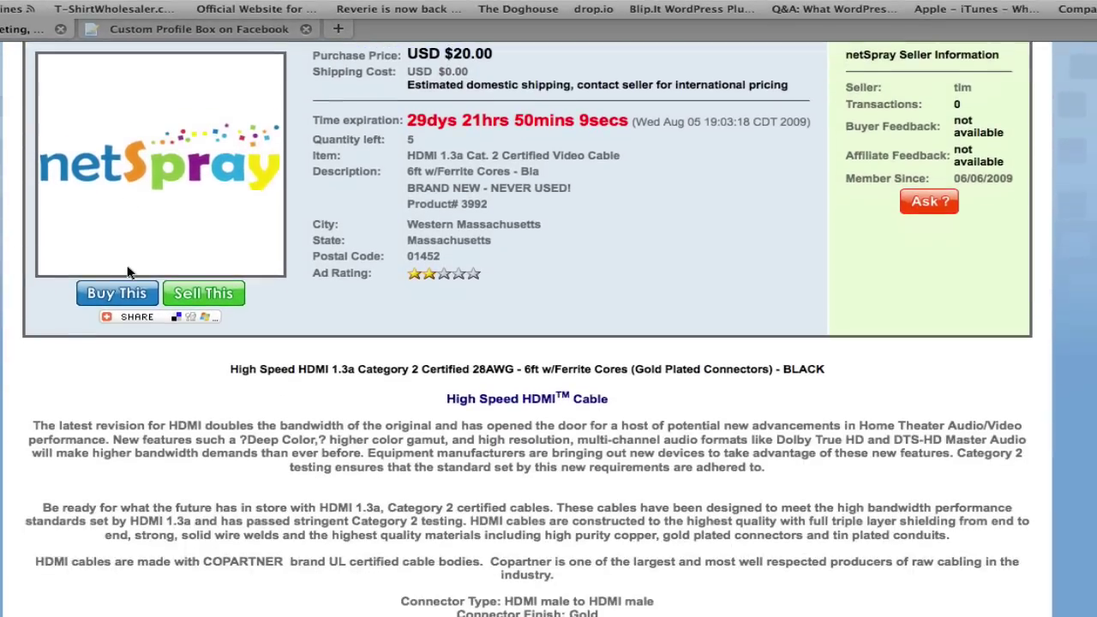
pyautogui.scroll(2, 128, 273)
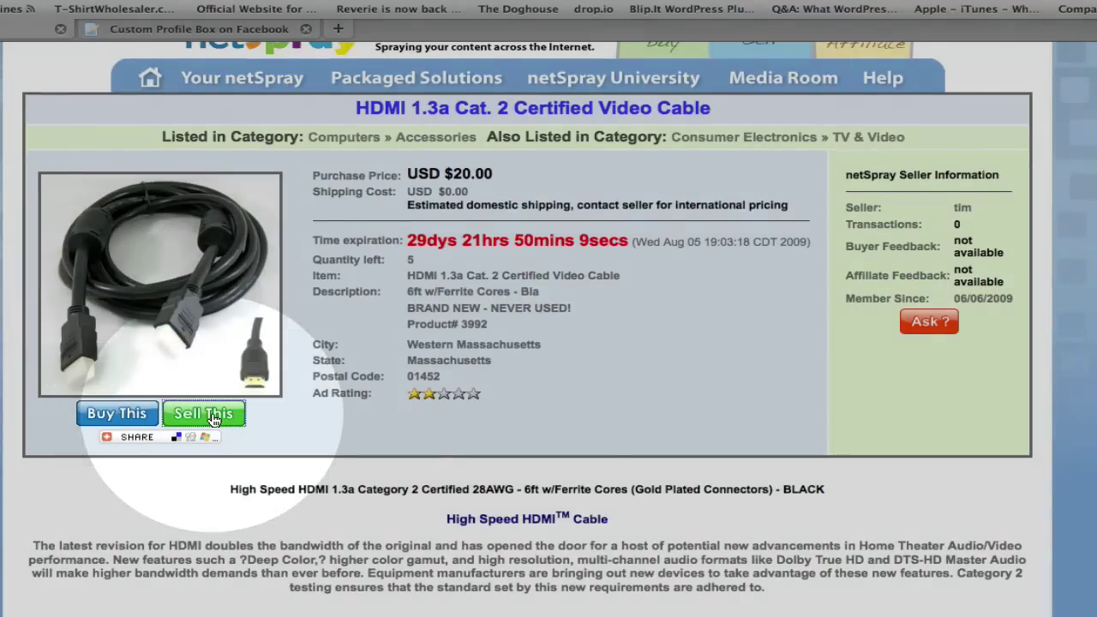
pyautogui.click(211, 415)
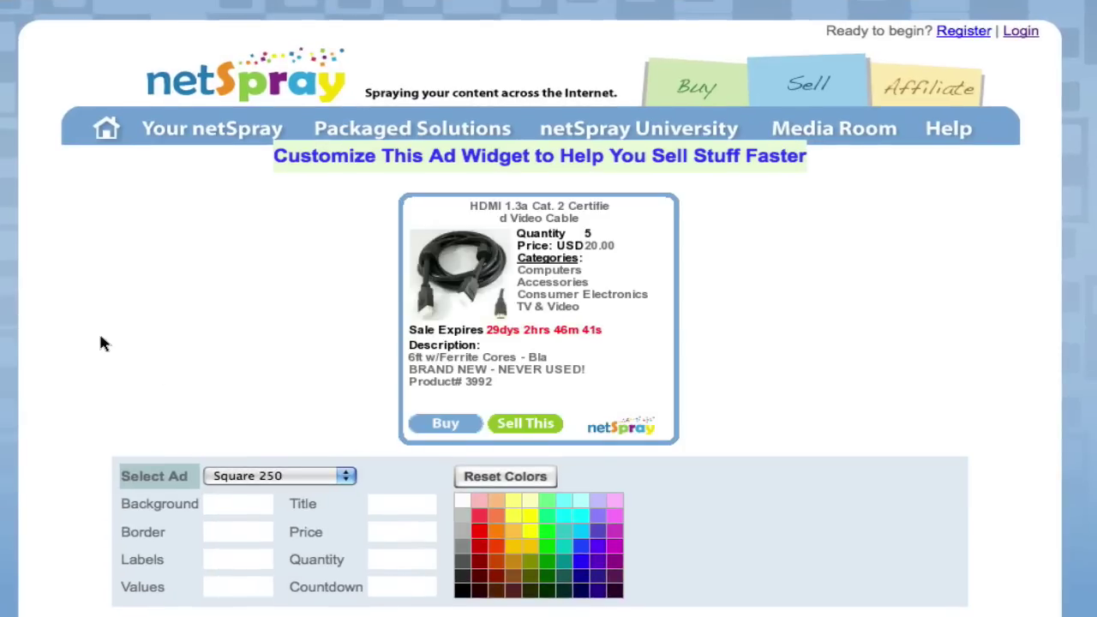
# Set the HDMI cable ad widget's format to Square 125
pyautogui.scroll(-2, 94, 338)
pyautogui.scroll(-2, 89, 338)
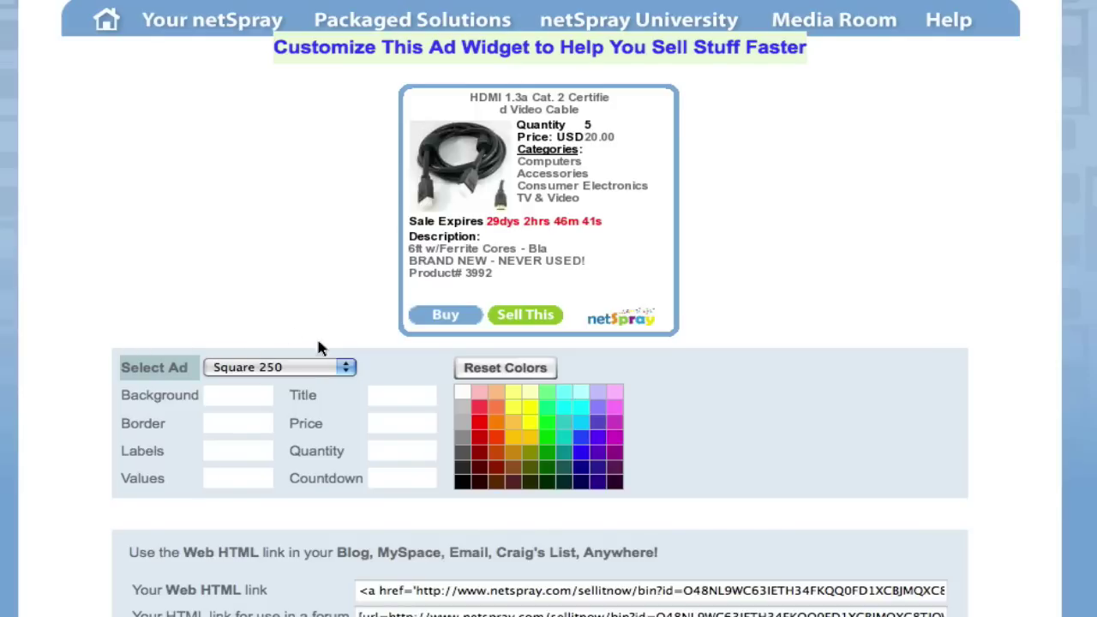
pyautogui.click(300, 369)
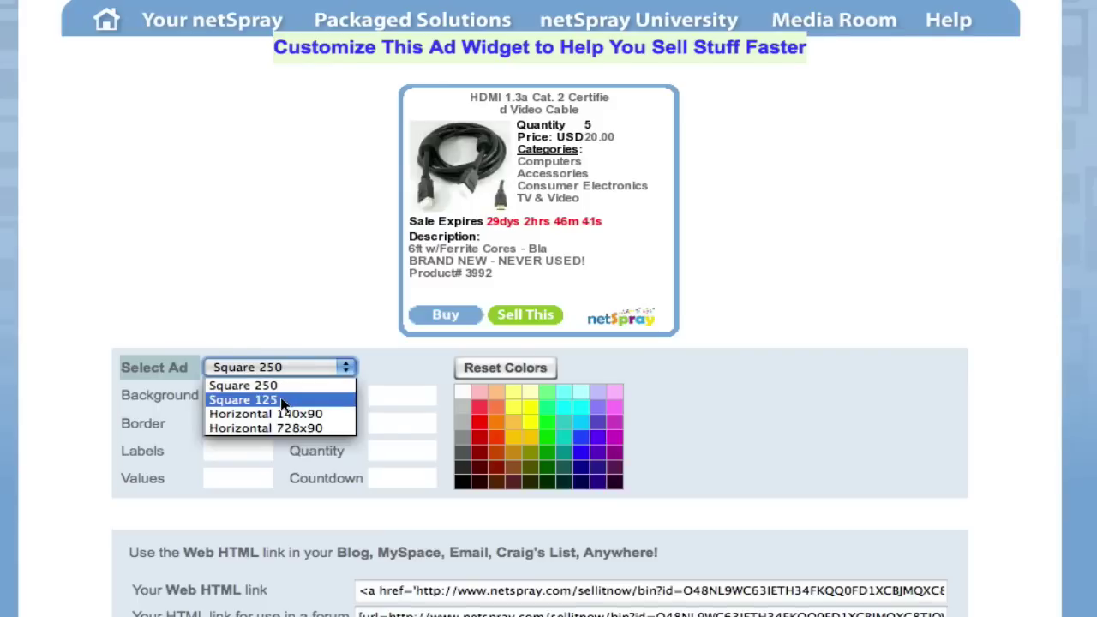
pyautogui.click(282, 400)
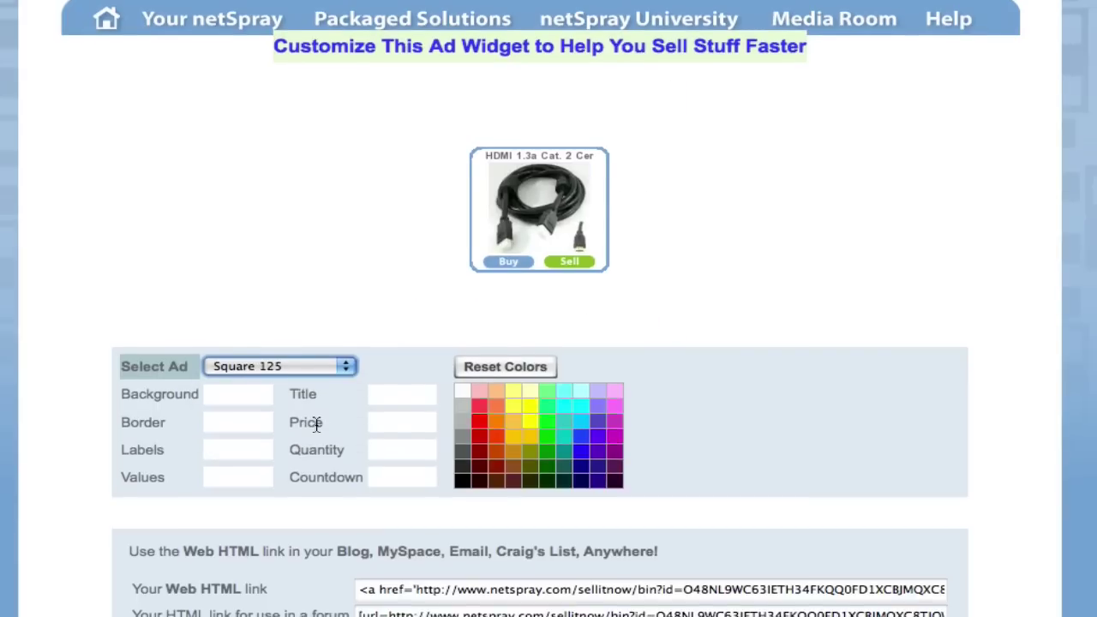
# Copy the Web HTML link code of the HDMI cable ad widget
pyautogui.scroll(-2, 433, 517)
pyautogui.scroll(-3, 455, 540)
pyautogui.click(455, 542)
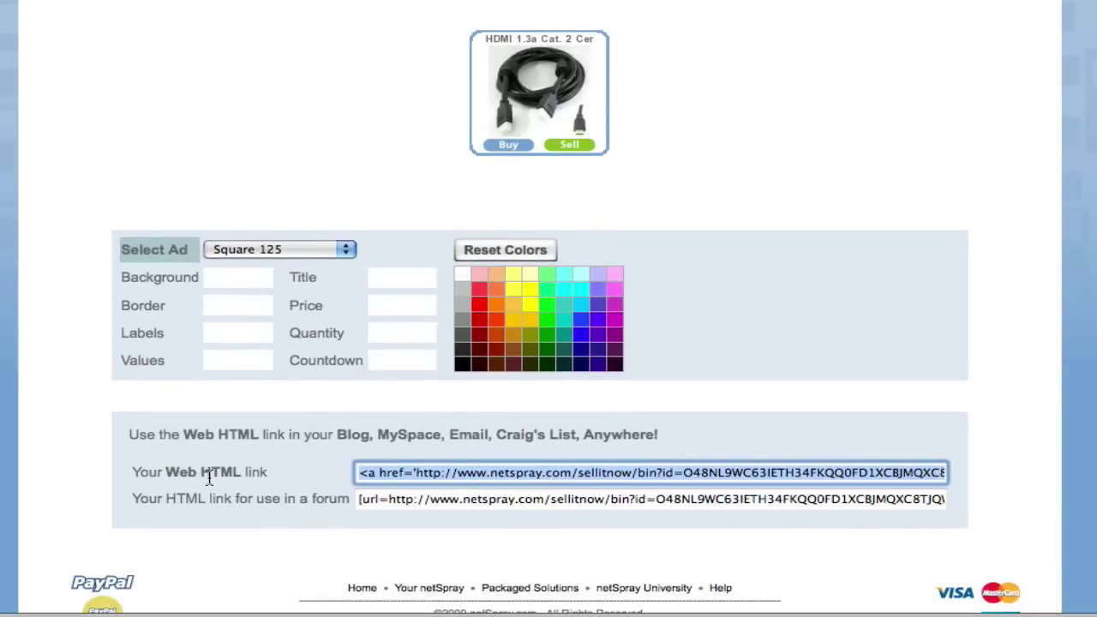
pyautogui.rightClick(409, 476)
pyautogui.click(458, 538)
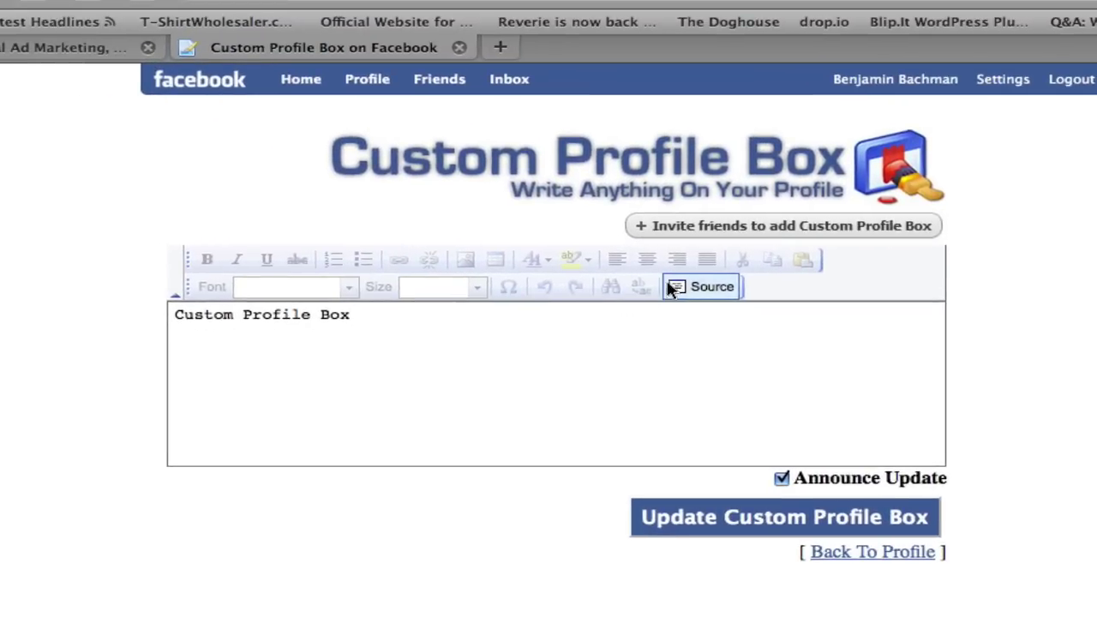
# Back in the Facebook editor, replace the "Custom Profile Box" source text with the copied ad code and update the profile box
pyautogui.click(672, 288)
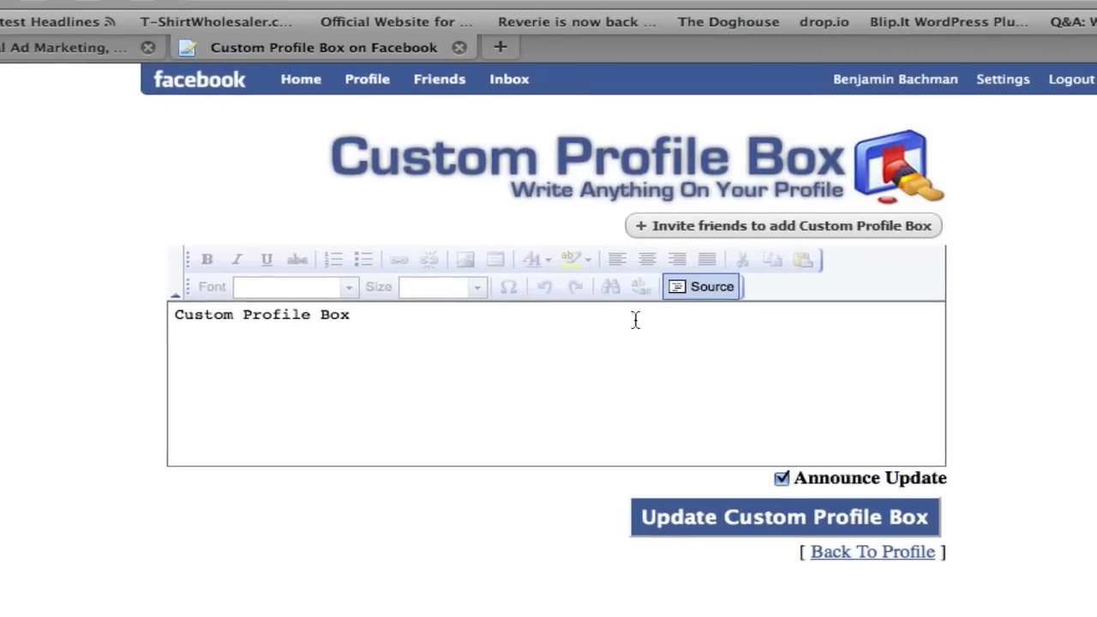
pyautogui.moveTo(365, 323); pyautogui.dragTo(159, 321)
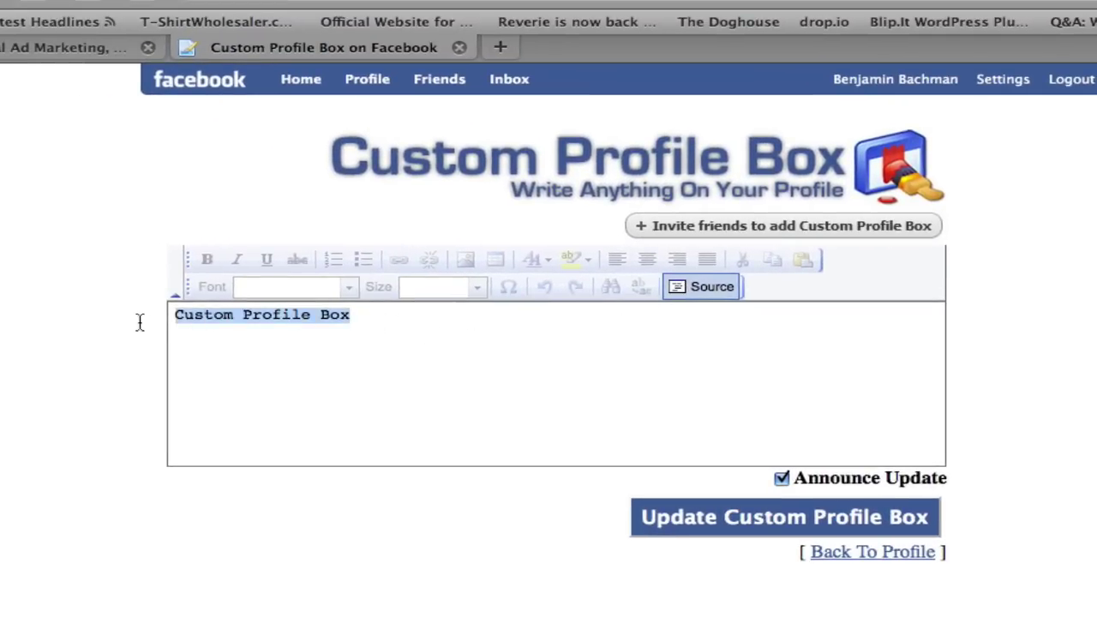
pyautogui.press('super+v')
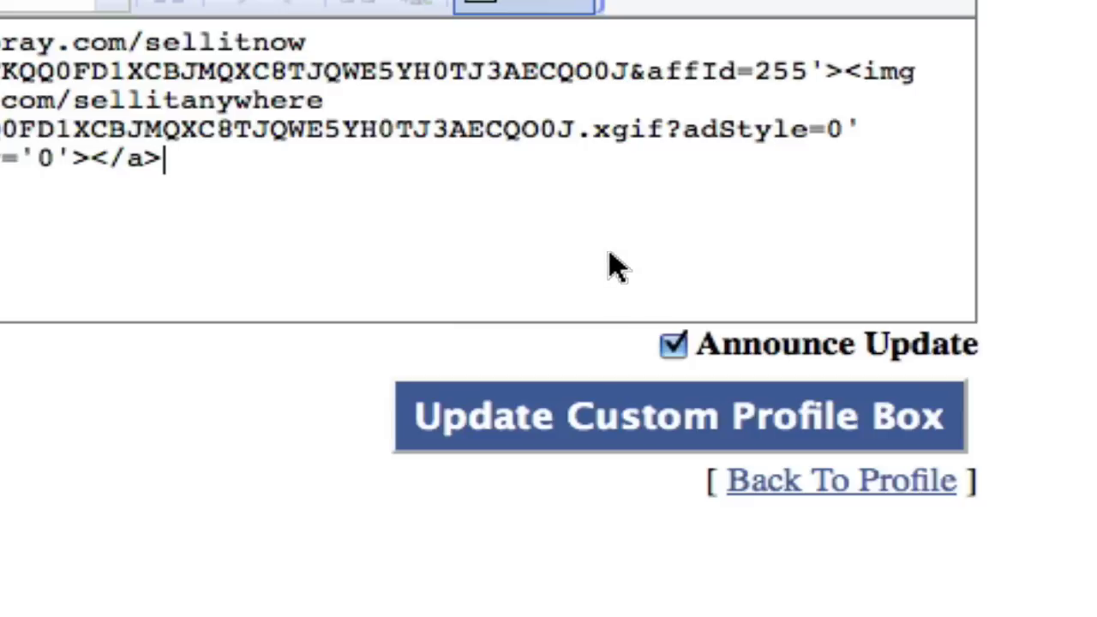
pyautogui.click(565, 413)
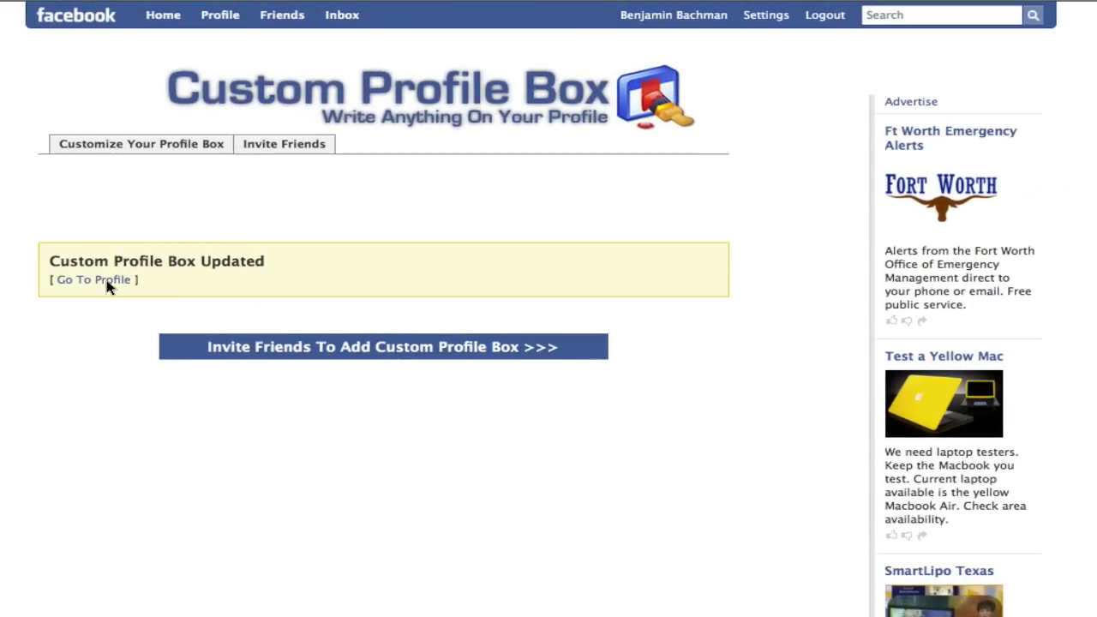
# Go to the profile, and in the application settings add the Custom Profile Box application's box to it
pyautogui.click(107, 283)
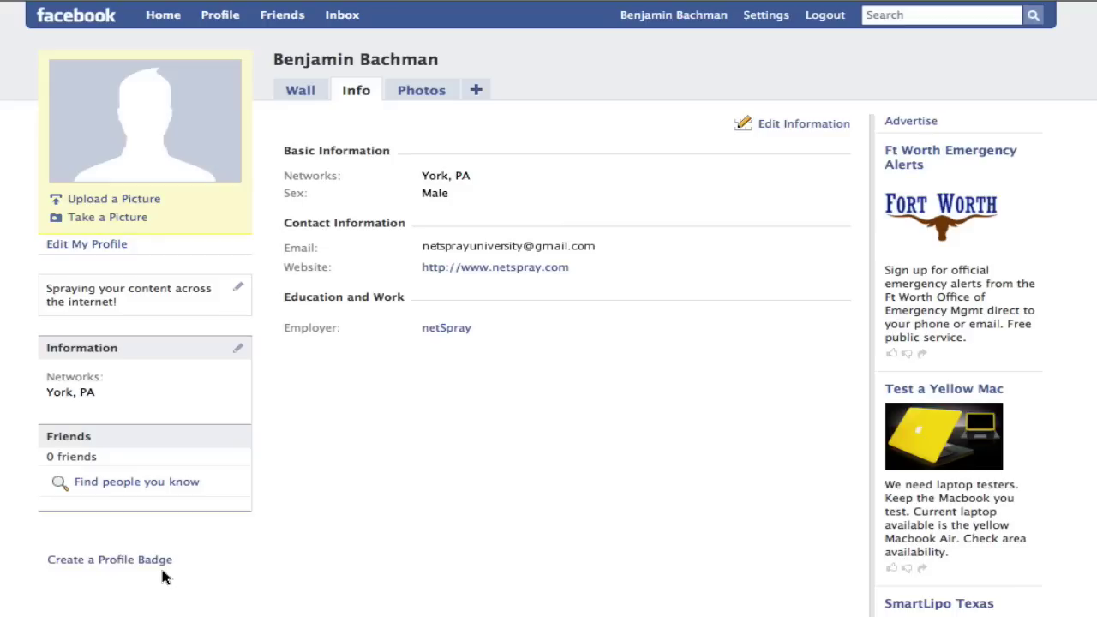
pyautogui.moveTo(769, 24)
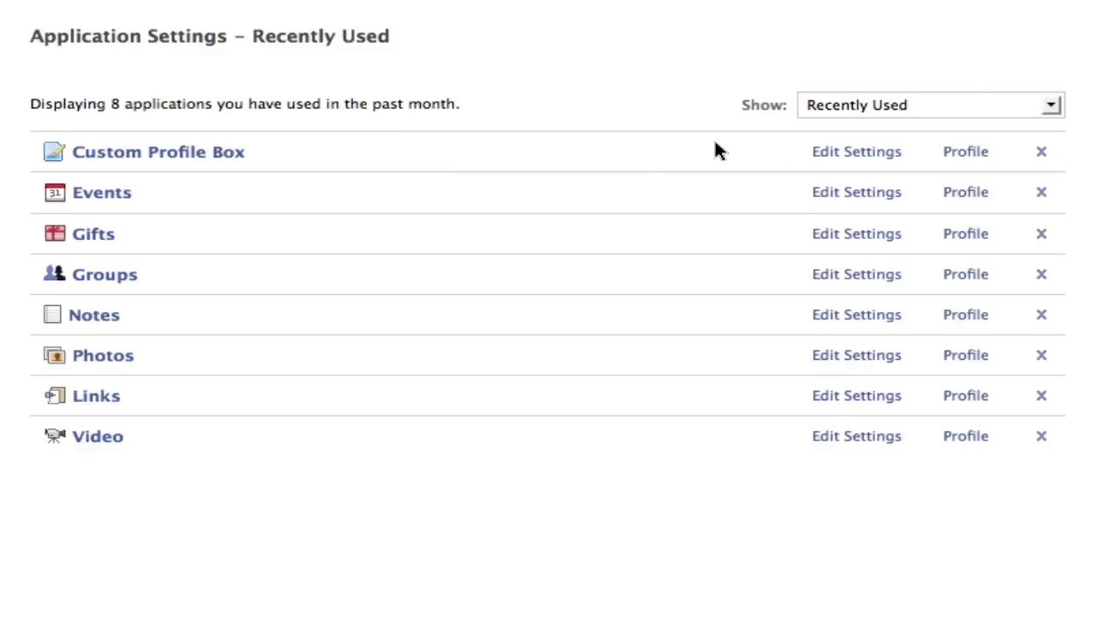
pyautogui.click(835, 158)
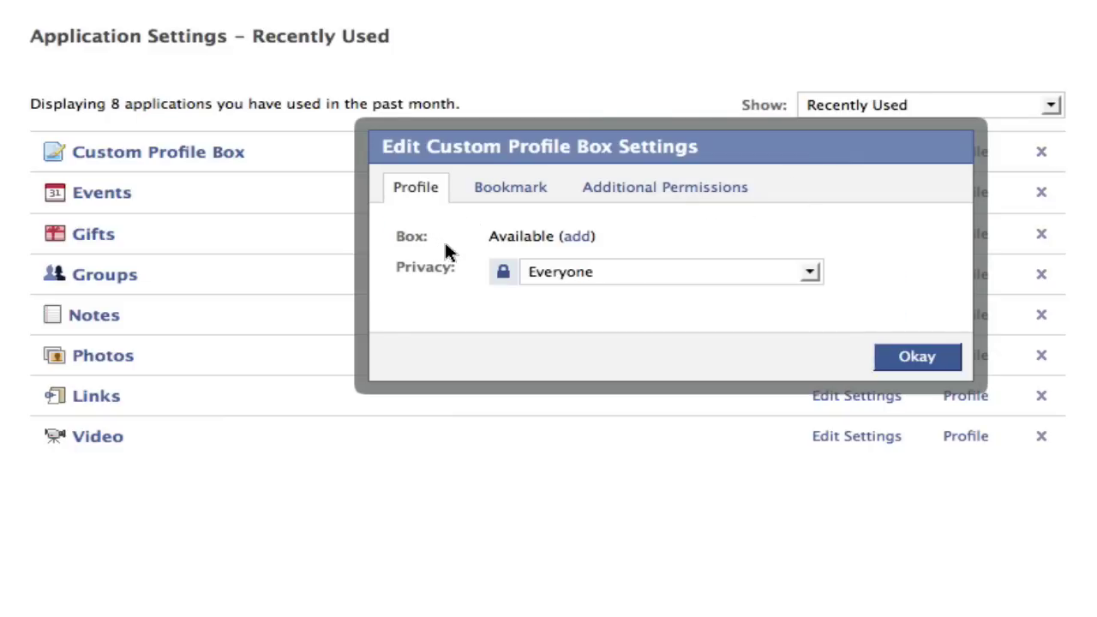
pyautogui.click(577, 237)
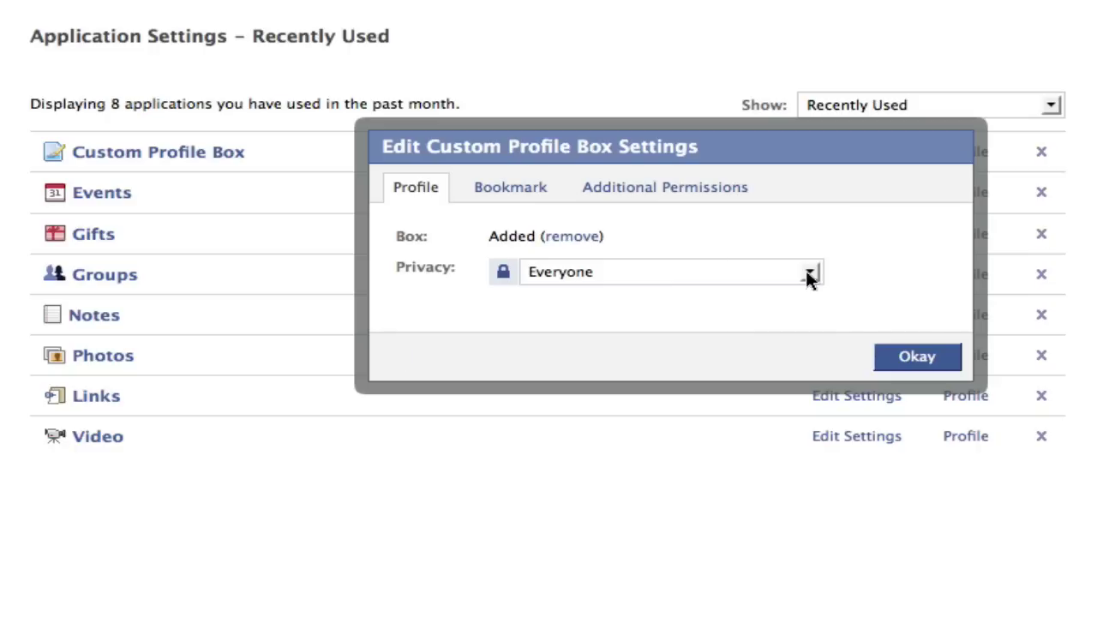
pyautogui.click(913, 360)
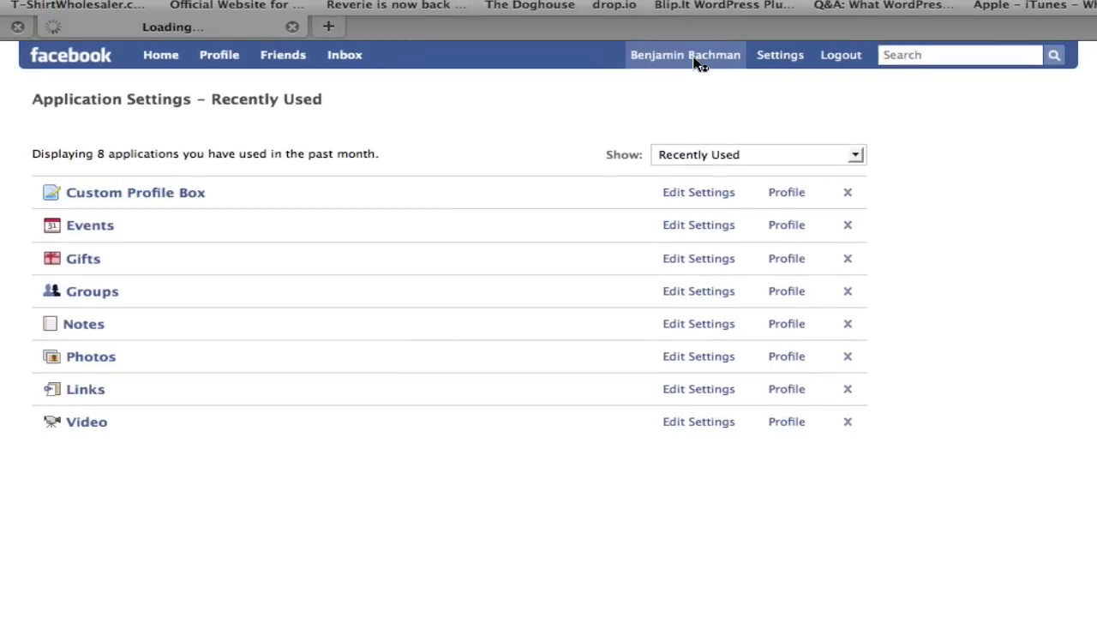
# Move the Custom Profile Box from the profile's Boxes tab to the Wall tab and try the ad's Buy link
pyautogui.click(699, 64)
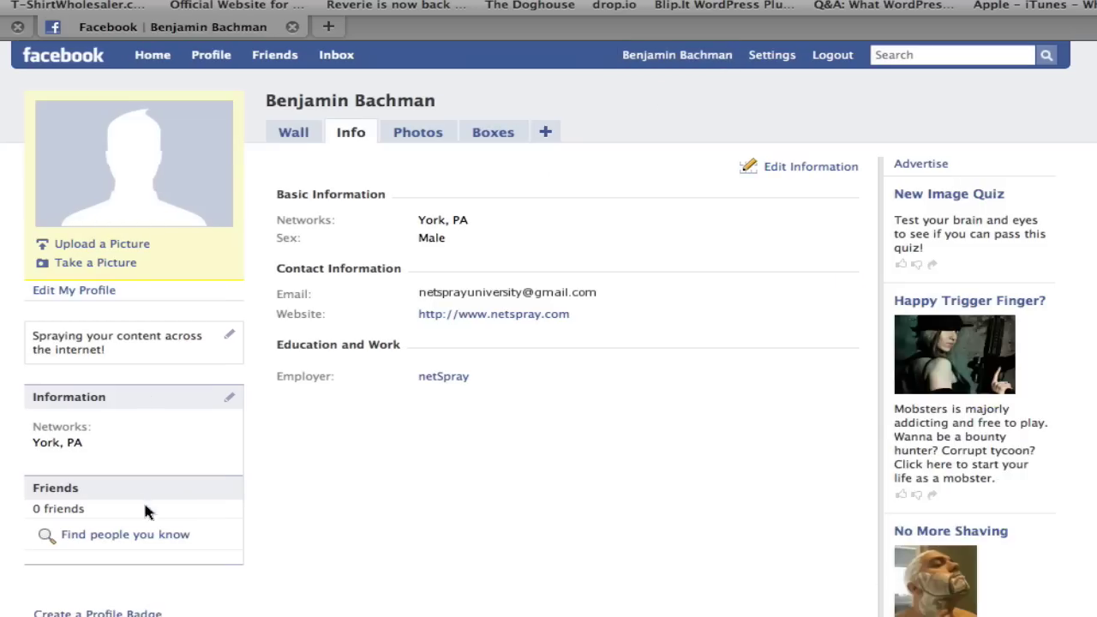
pyautogui.click(497, 139)
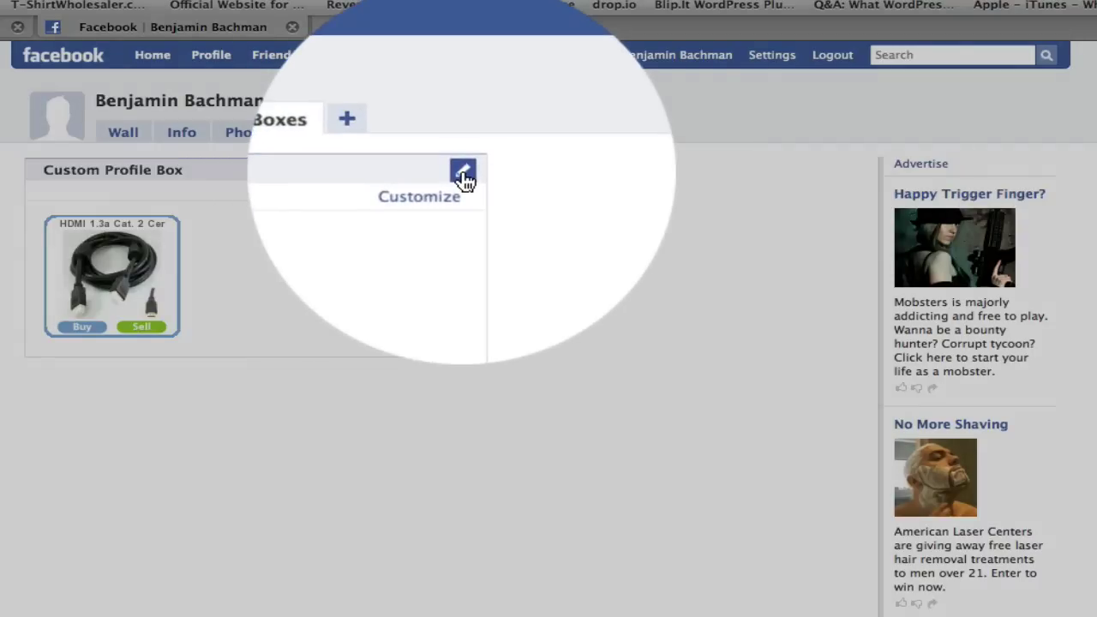
pyautogui.click(463, 177)
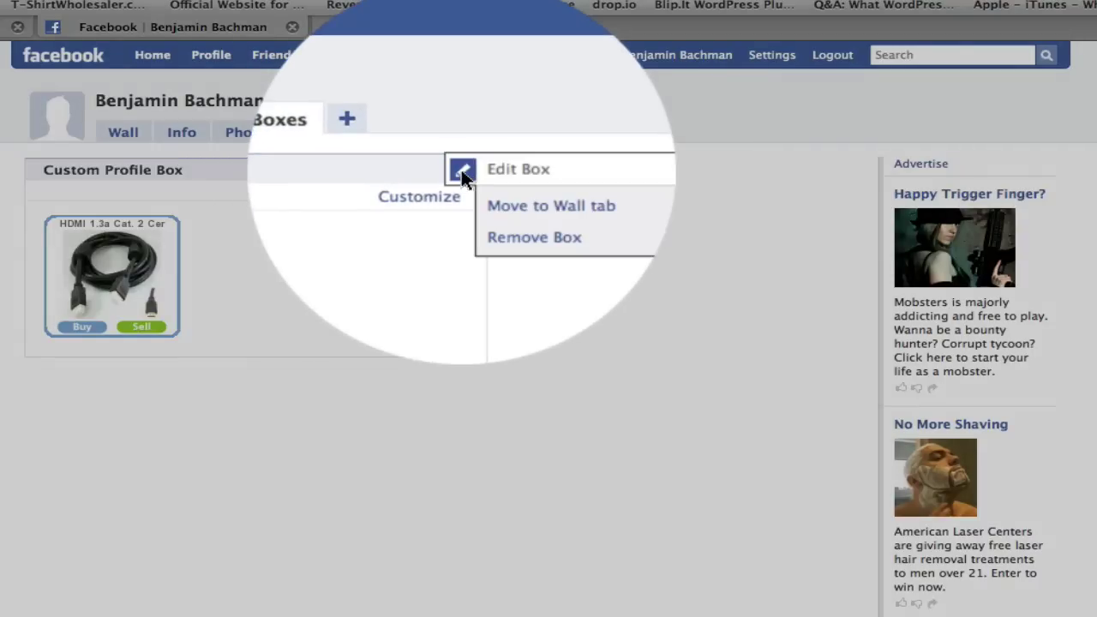
pyautogui.click(501, 193)
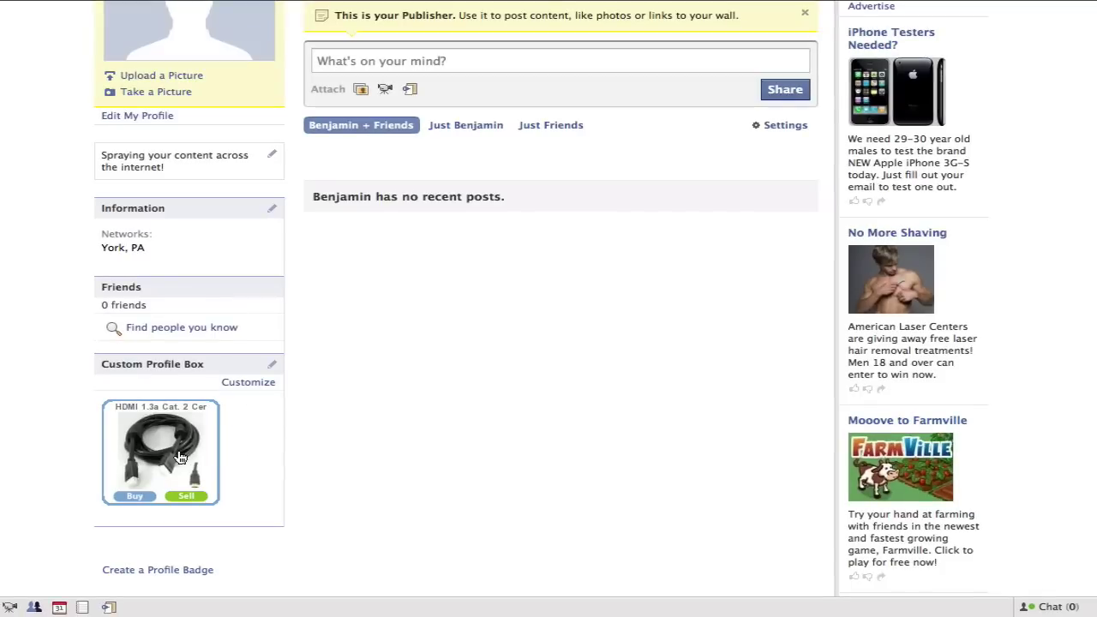
pyautogui.click(135, 501)
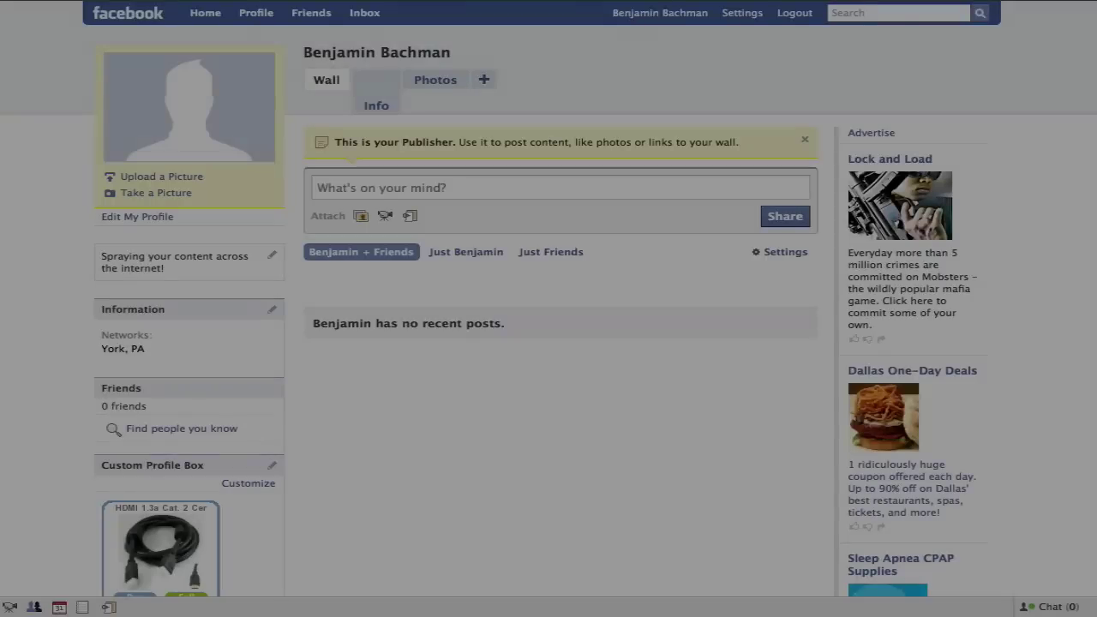
# Open the Custom Profile Box for customizing, view its HTML source, and return to the profile without updating
pyautogui.scroll(-5, 548, 309)
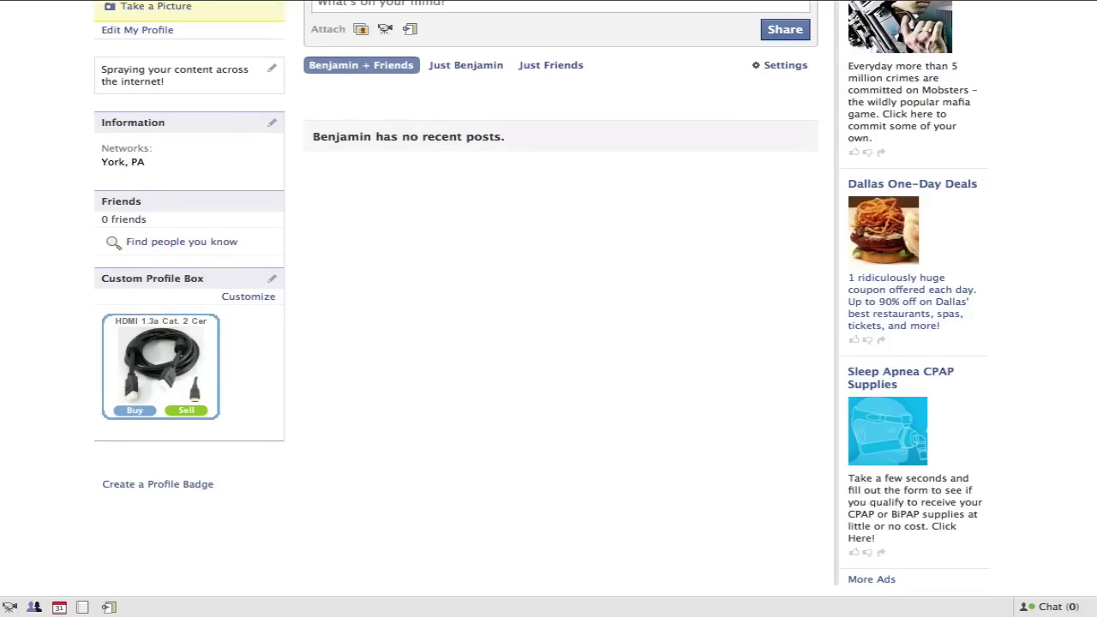
pyautogui.click(257, 300)
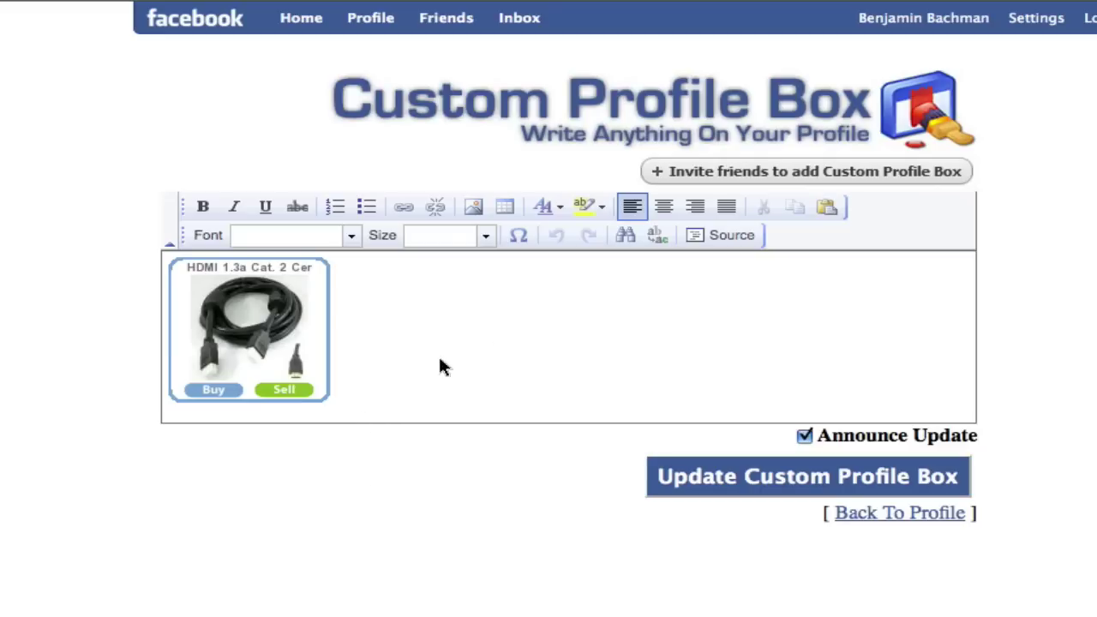
pyautogui.click(726, 242)
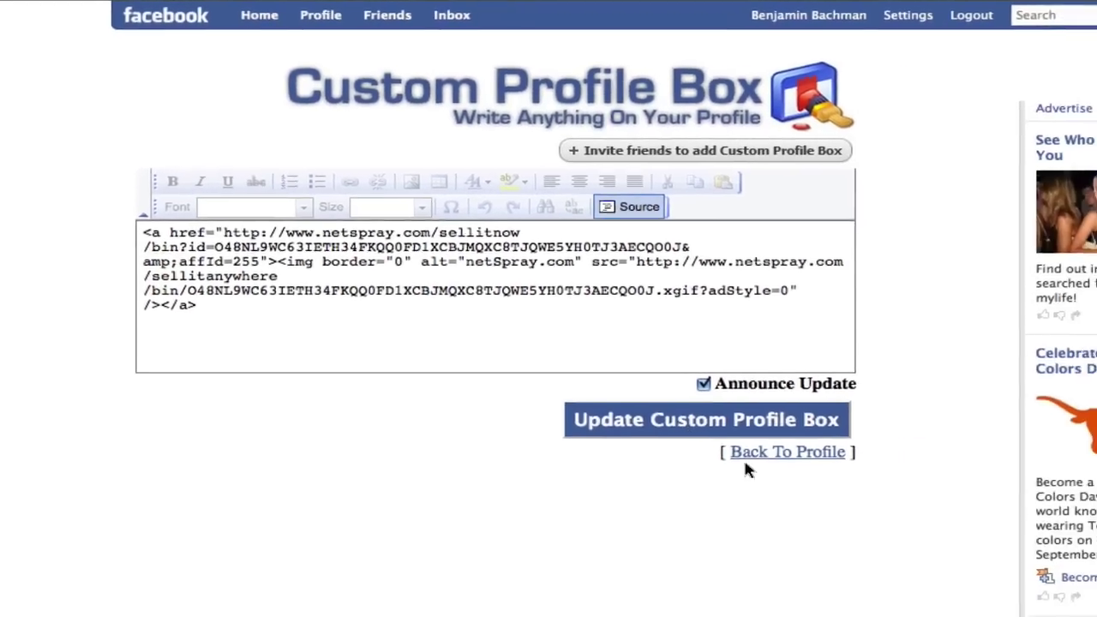
pyautogui.click(850, 486)
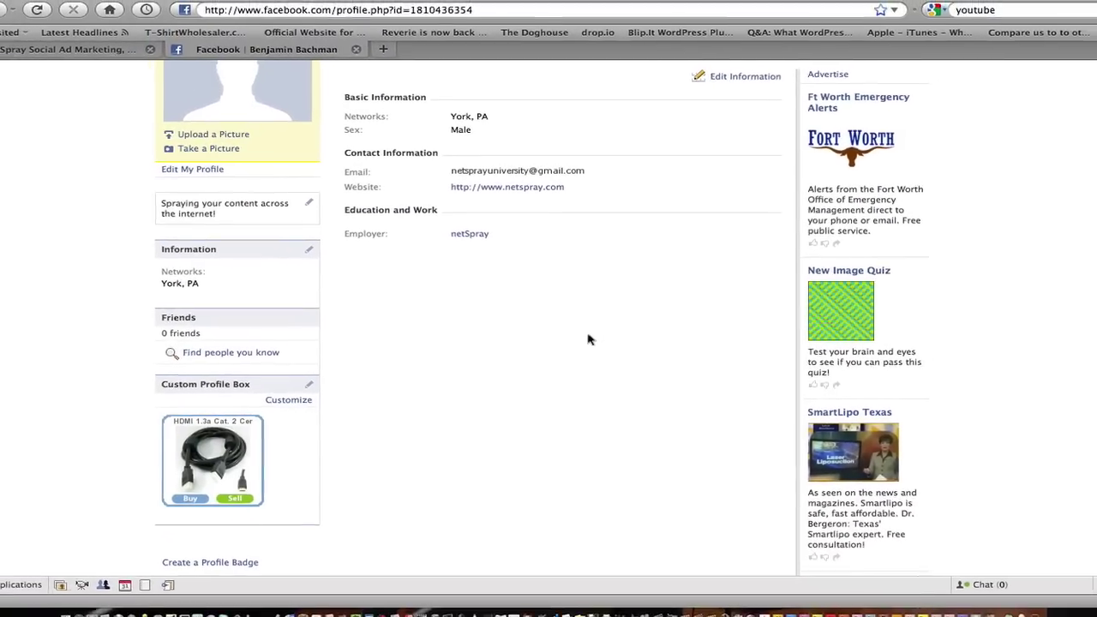
pyautogui.scroll(2, 588, 339)
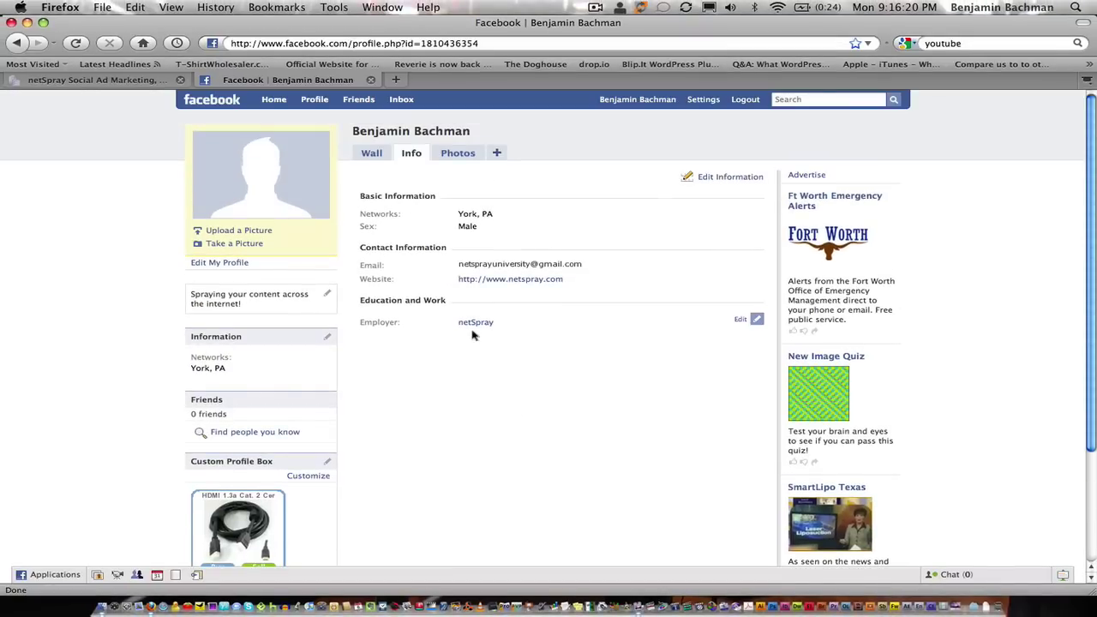